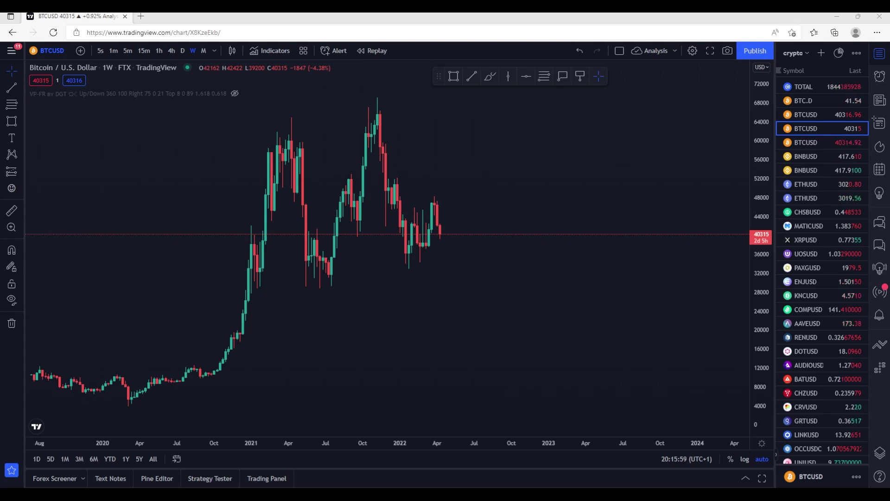
Show the hidden VP-FR by DGT volume profile indicator on the weekly BTCUSD chart and examine its levels
{"action": "left_click_drag", "start_coordinate": [493, 334], "coordinate": [481, 315]}
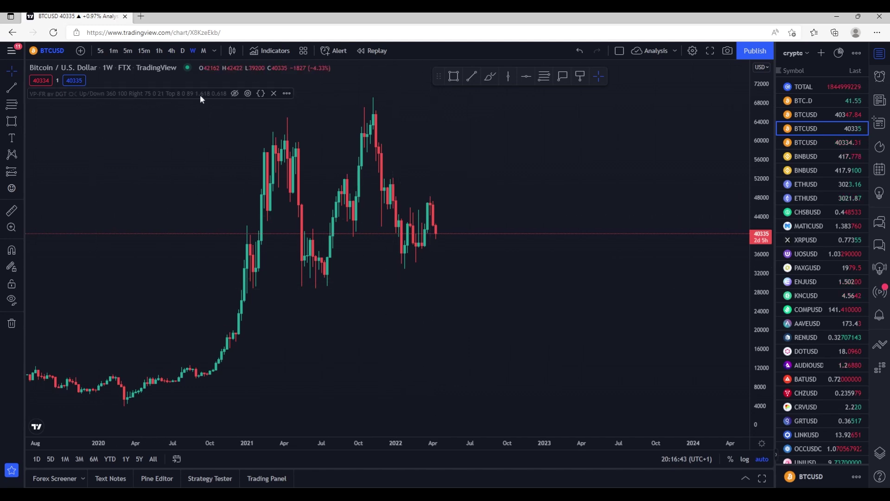
{"action": "left_click", "coordinate": [235, 94]}
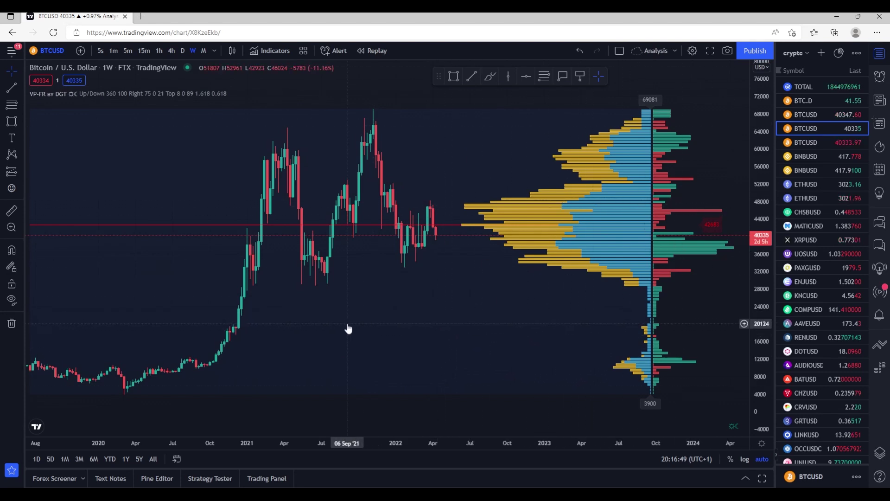
{"action": "mouse_move", "coordinate": [313, 328]}
{"action": "left_mouse_down"}
{"action": "mouse_move", "coordinate": [336, 326]}
{"action": "mouse_move", "coordinate": [321, 322]}
{"action": "left_mouse_up"}
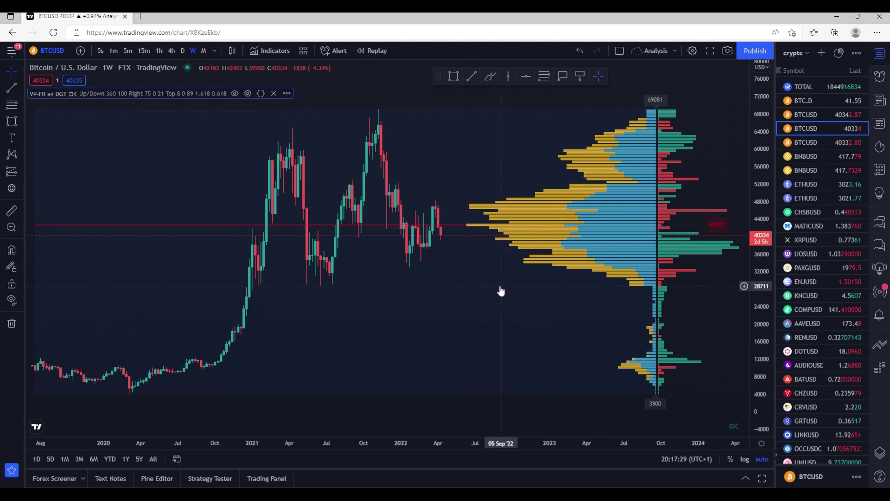
{"action": "mouse_move", "coordinate": [647, 113]}
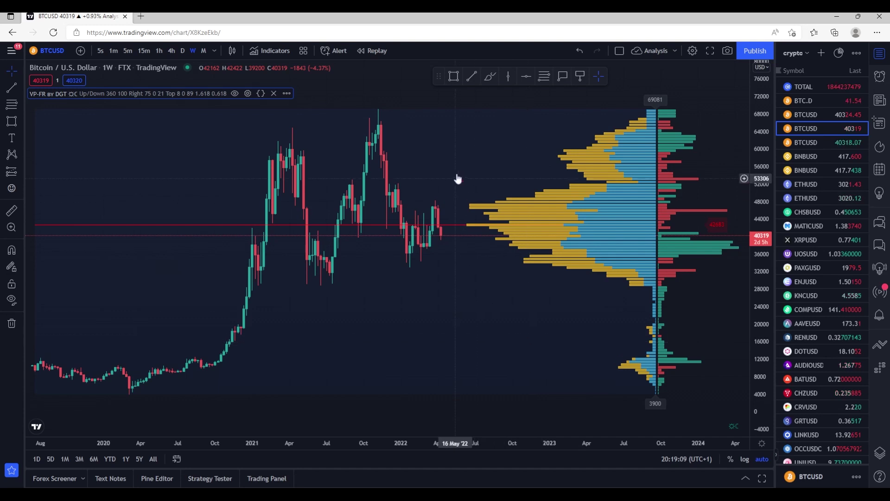
{"action": "left_click_drag", "start_coordinate": [139, 294], "coordinate": [654, 321]}
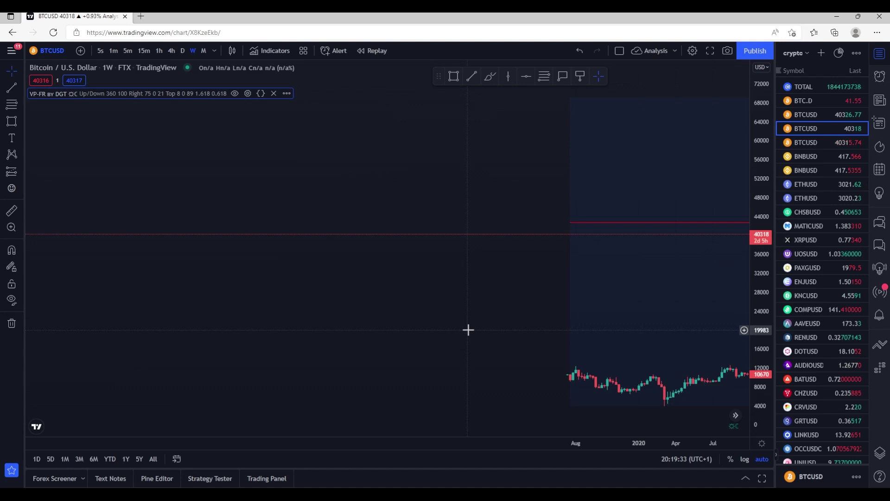
{"action": "scroll", "coordinate": [503, 330], "scroll_direction": "right", "scroll_amount": 10}
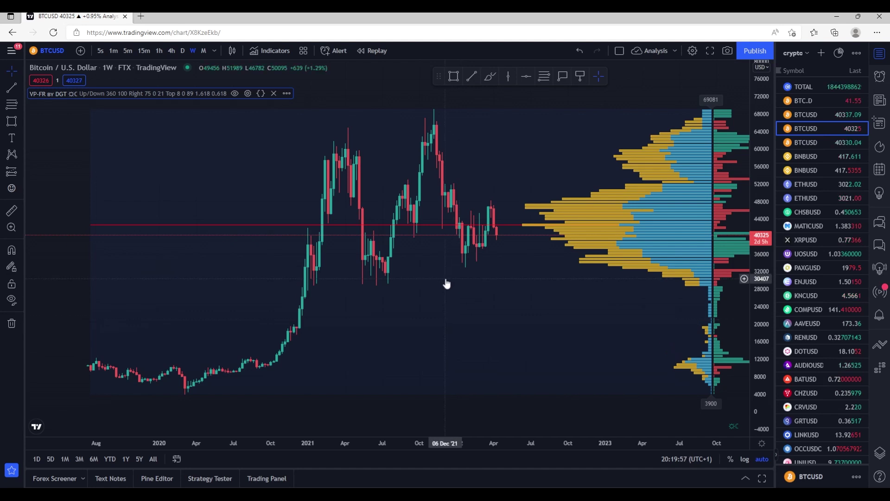
{"action": "left_click_drag", "start_coordinate": [535, 277], "coordinate": [457, 273]}
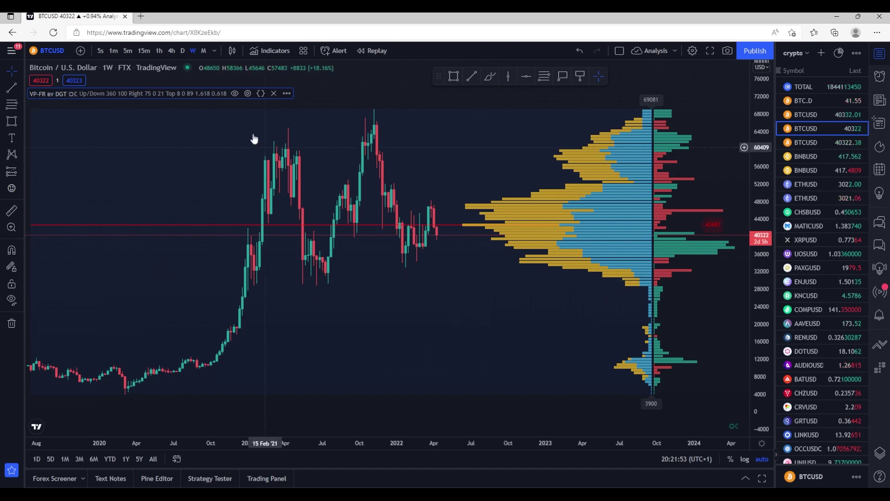
Examine the BTCUSD volume profile on the daily timeframe and compare it with the weekly one
{"action": "left_click", "coordinate": [182, 51]}
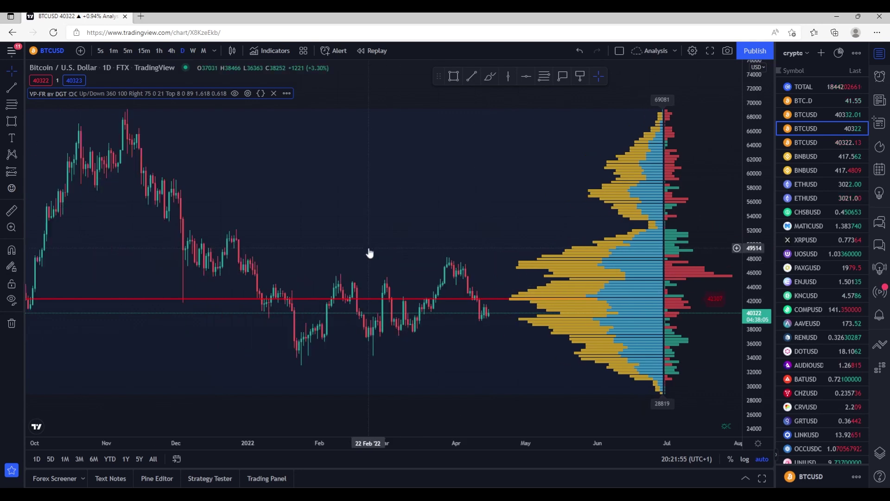
{"action": "scroll", "coordinate": [377, 195], "scroll_direction": "down", "scroll_amount": 3}
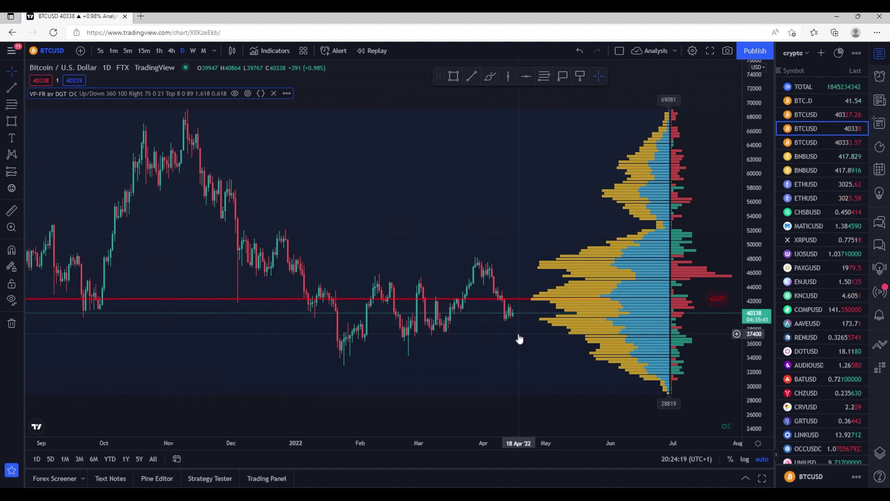
{"action": "left_click", "coordinate": [191, 50]}
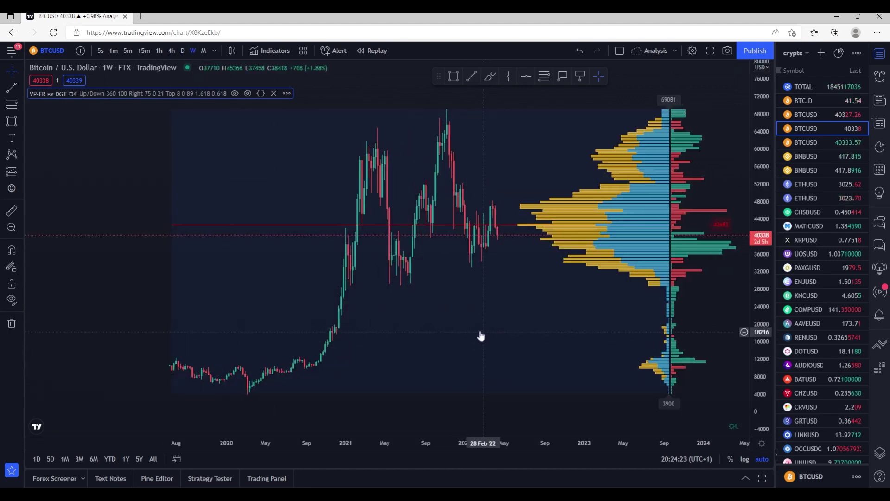
{"action": "left_click_drag", "start_coordinate": [501, 331], "coordinate": [510, 341]}
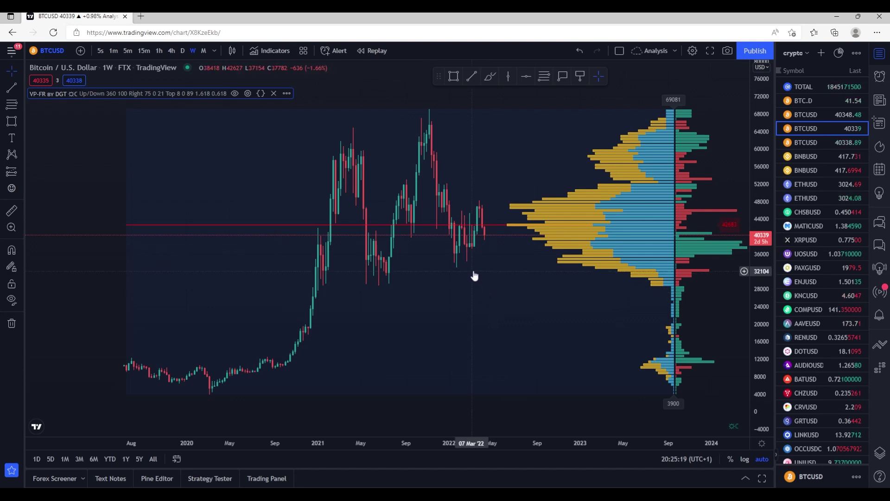
{"action": "left_click_drag", "start_coordinate": [490, 288], "coordinate": [478, 291]}
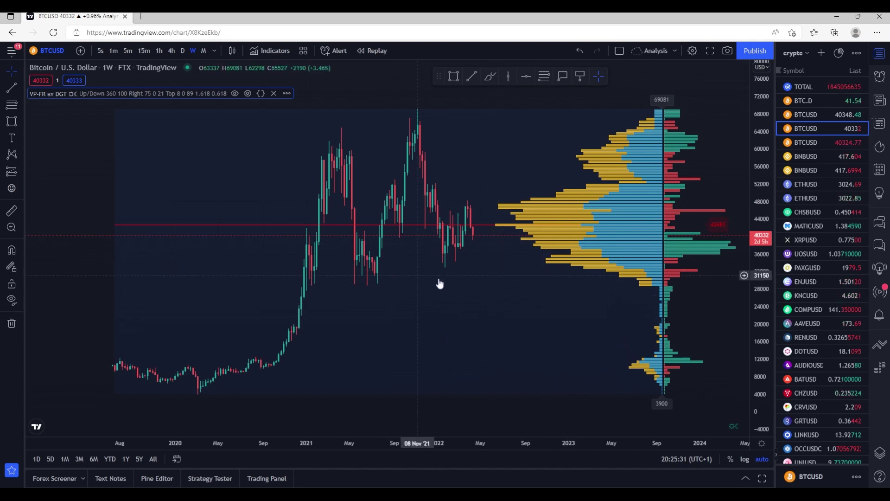
{"action": "left_click_drag", "start_coordinate": [435, 296], "coordinate": [357, 304]}
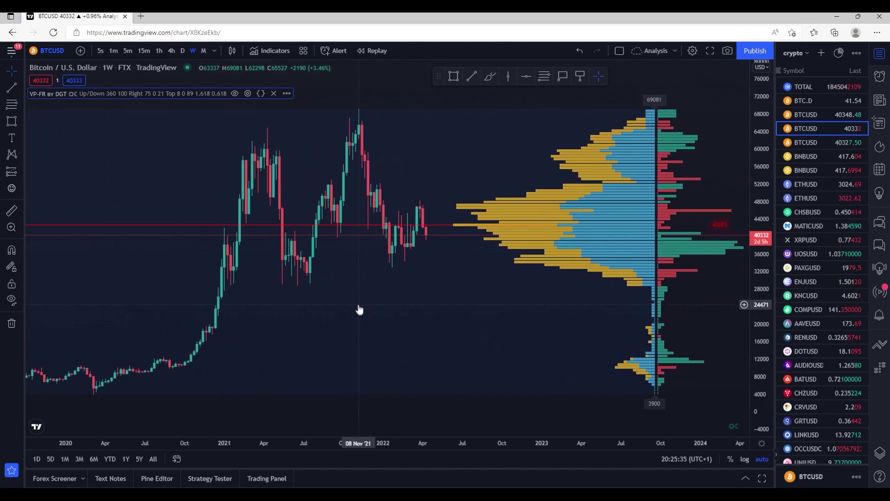
Switch the BTCUSD chart to the 4-hour timeframe to view its volume profile
{"action": "left_click", "coordinate": [171, 51]}
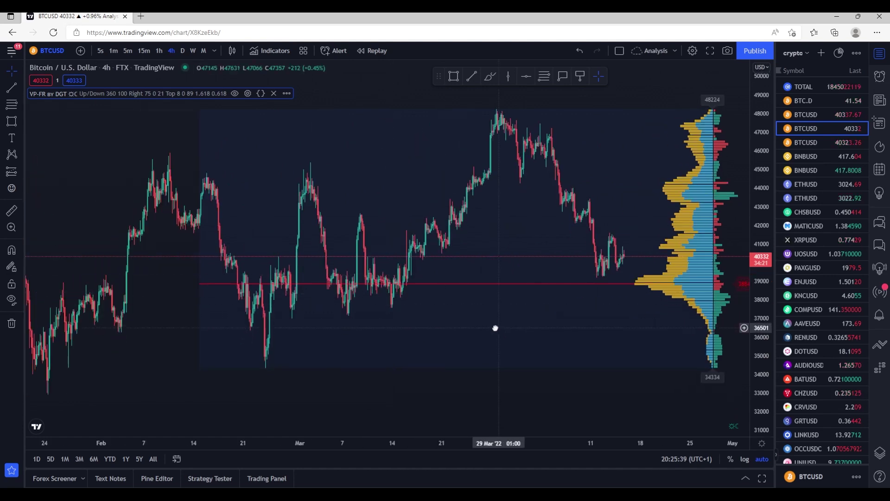
{"action": "scroll", "coordinate": [462, 336], "scroll_direction": "right", "scroll_amount": 2}
{"action": "scroll", "coordinate": [462, 336], "scroll_direction": "up", "scroll_amount": 1}
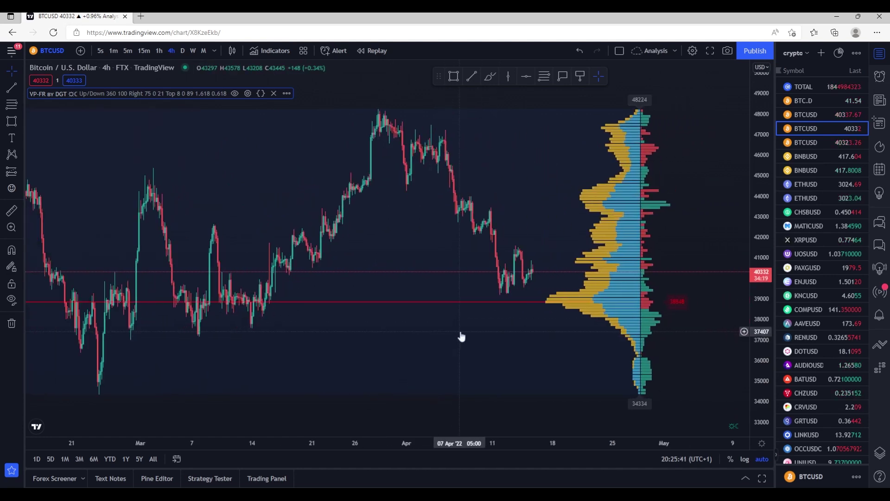
{"action": "scroll", "coordinate": [420, 349], "scroll_direction": "up", "scroll_amount": 1}
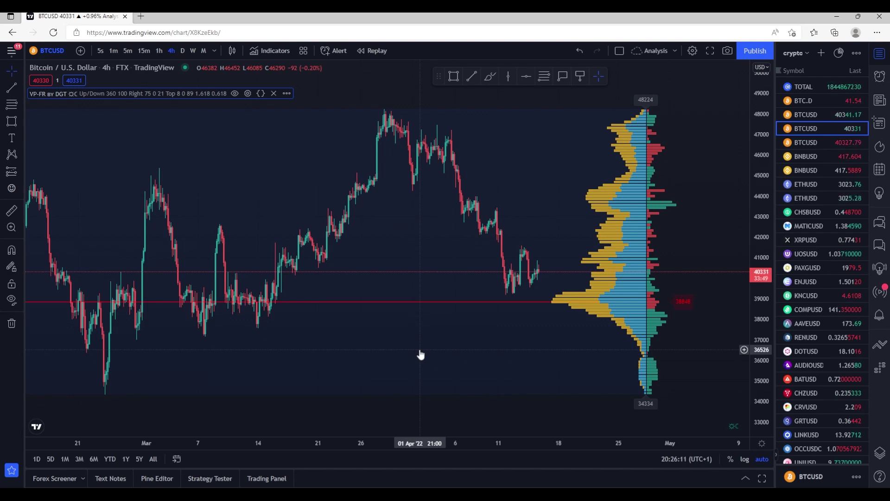
Search the indicator library for "volume", browse the matching technical and community scripts, and close the library without adding one
{"action": "left_click", "coordinate": [269, 50]}
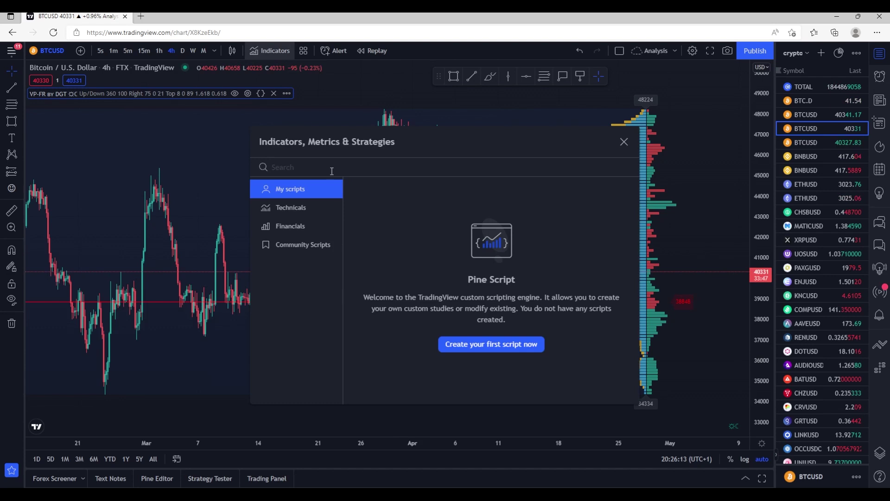
{"action": "type", "text": "volume"}
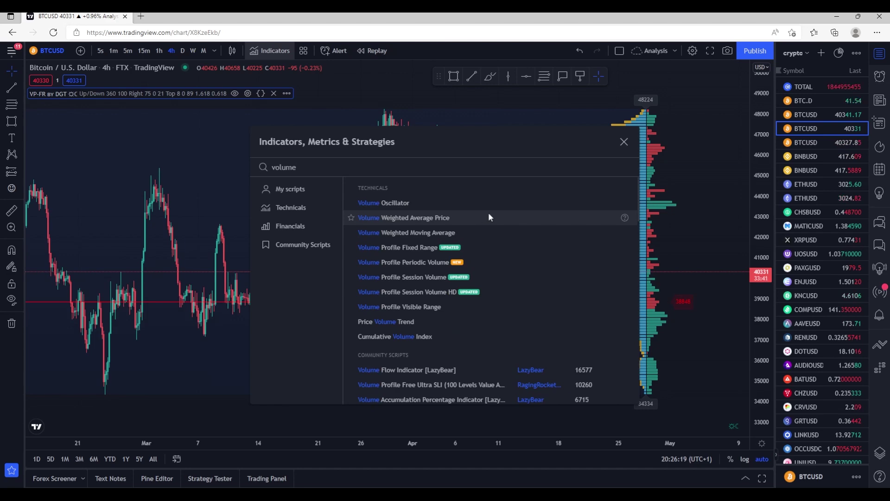
{"action": "scroll", "coordinate": [488, 215], "scroll_direction": "down", "scroll_amount": 10}
{"action": "scroll", "coordinate": [504, 253], "scroll_direction": "down", "scroll_amount": 15}
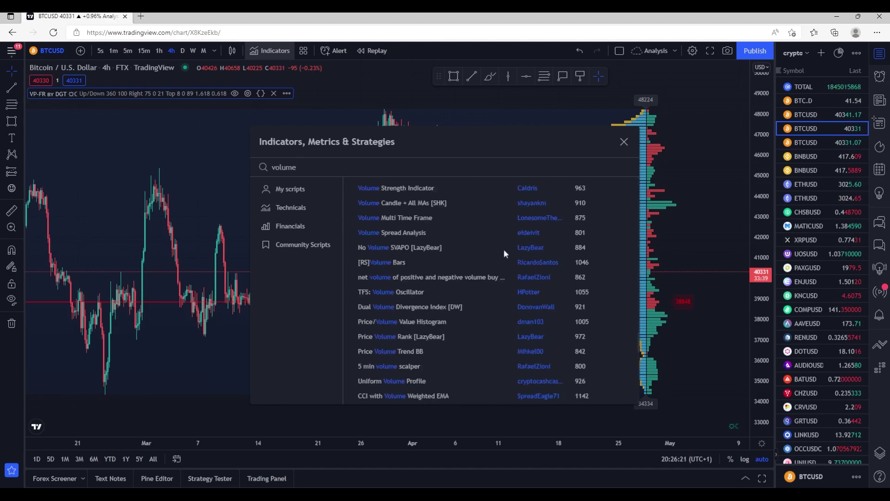
{"action": "scroll", "coordinate": [505, 254], "scroll_direction": "down", "scroll_amount": 15}
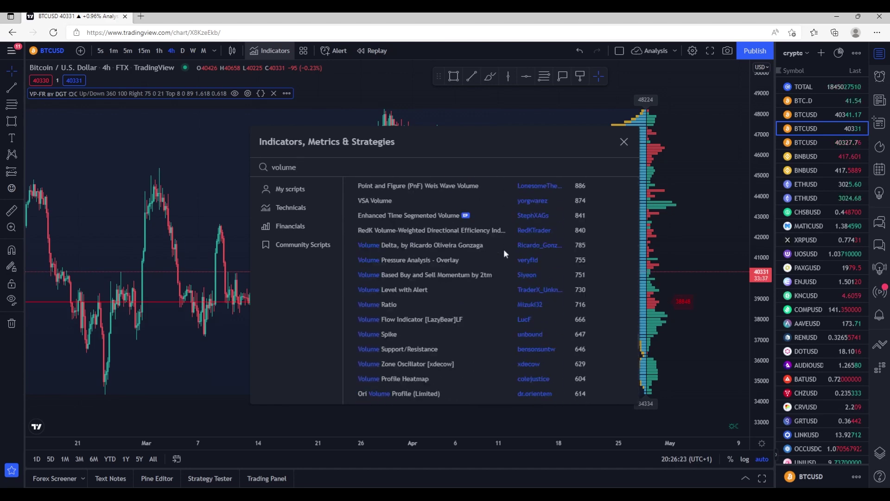
{"action": "scroll", "coordinate": [502, 252], "scroll_direction": "down", "scroll_amount": 10}
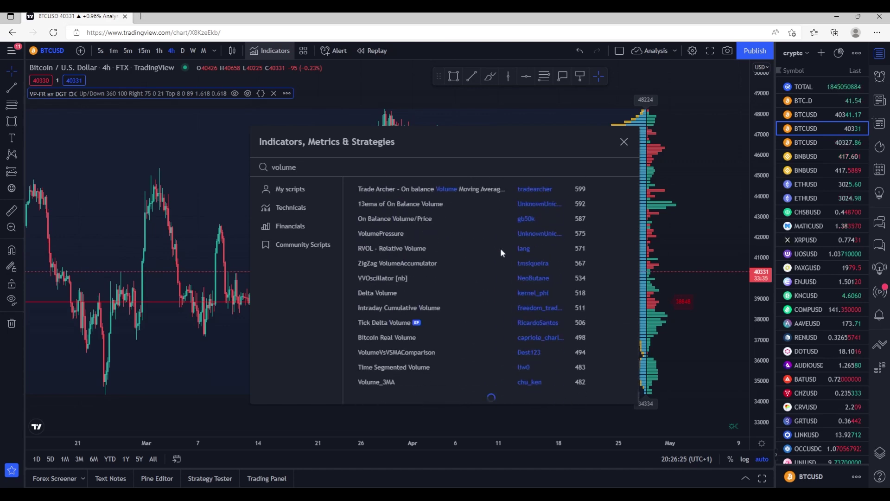
{"action": "scroll", "coordinate": [499, 250], "scroll_direction": "down", "scroll_amount": 15}
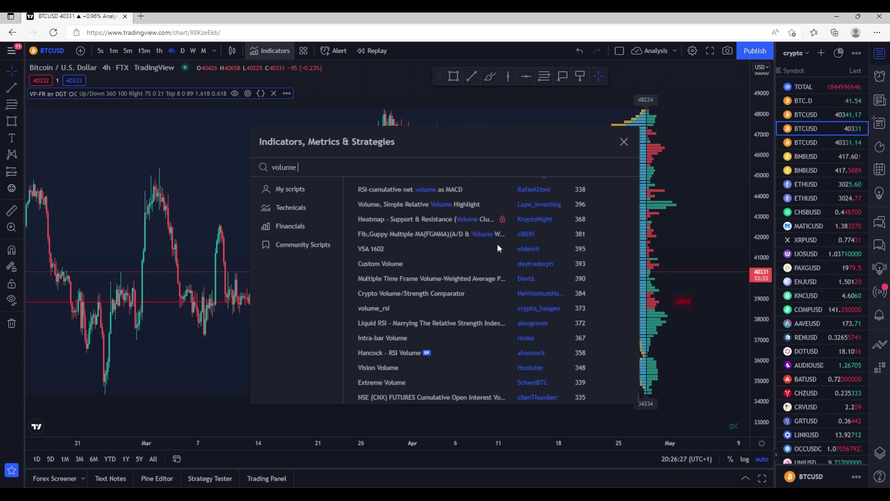
{"action": "scroll", "coordinate": [497, 248], "scroll_direction": "down", "scroll_amount": 15}
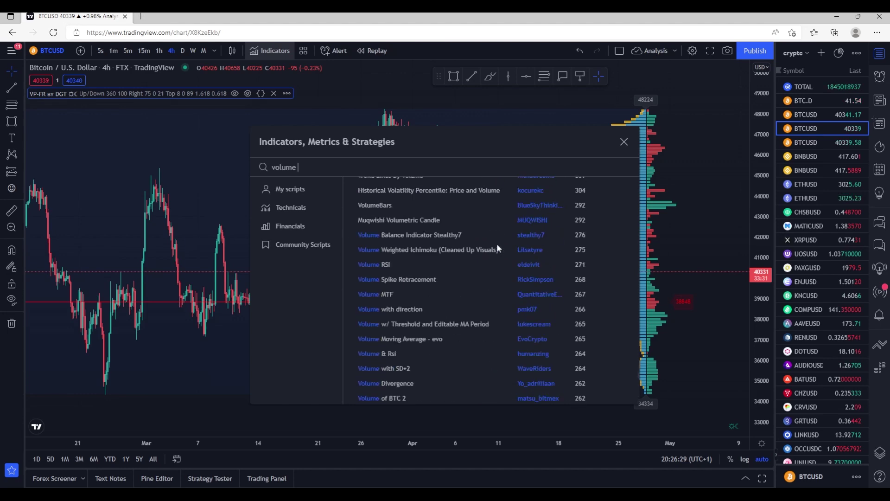
{"action": "scroll", "coordinate": [494, 244], "scroll_direction": "down", "scroll_amount": 8}
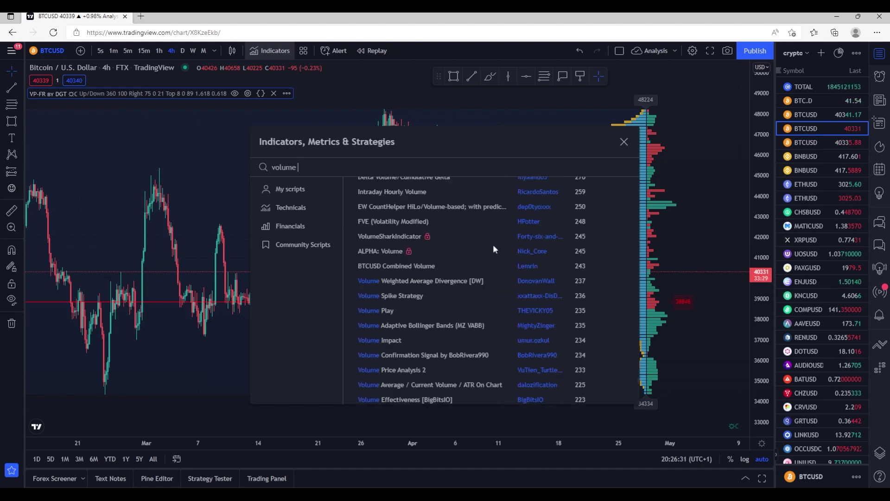
{"action": "left_click", "coordinate": [624, 141]}
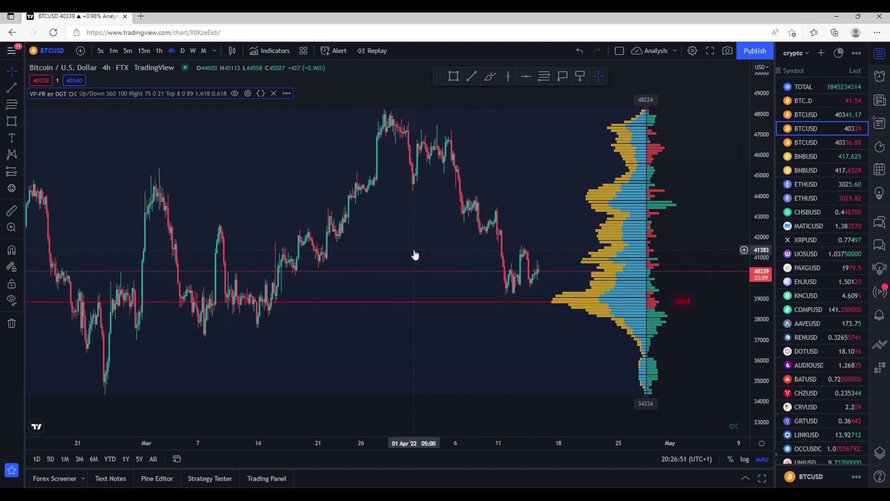
Examine the recent candles against the volume profile on the 4-hour chart and on the 1-hour chart
{"action": "left_click_drag", "start_coordinate": [413, 250], "coordinate": [422, 250]}
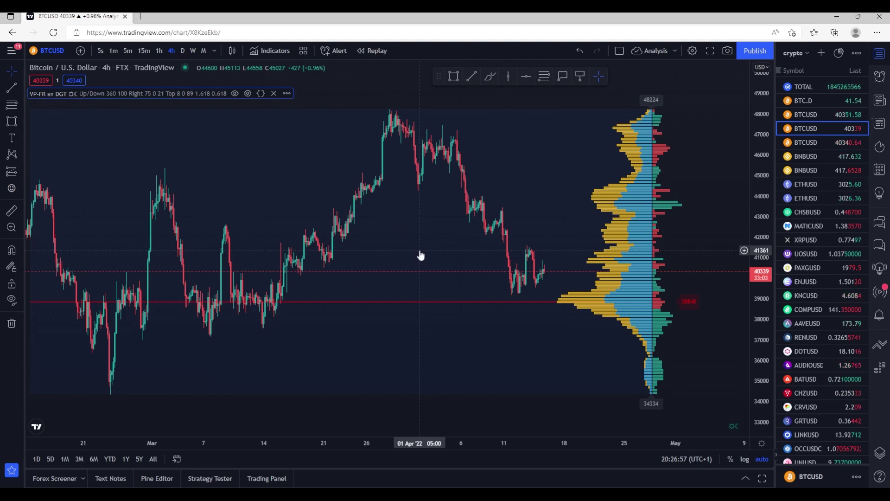
{"action": "scroll", "coordinate": [424, 260], "scroll_direction": "up", "scroll_amount": 1}
{"action": "left_click_drag", "start_coordinate": [423, 260], "coordinate": [393, 258]}
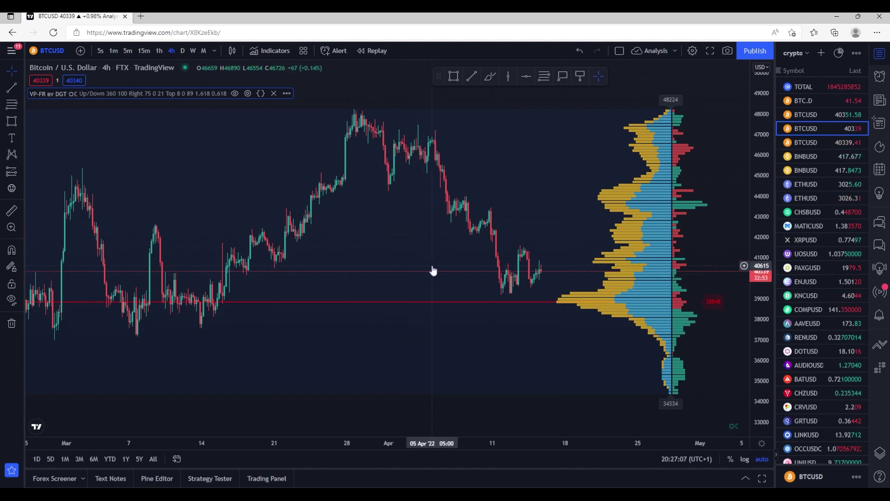
{"action": "scroll", "coordinate": [447, 346], "scroll_direction": "up", "scroll_amount": 1}
{"action": "scroll", "coordinate": [447, 344], "scroll_direction": "down", "scroll_amount": 1}
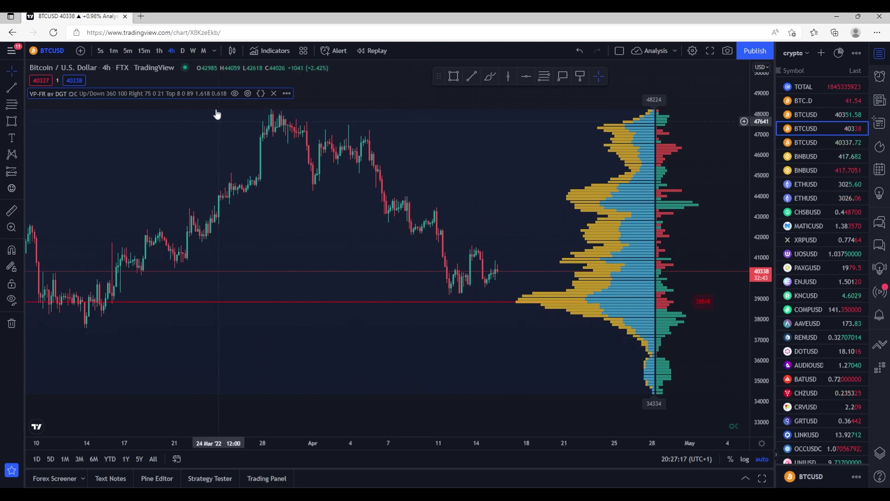
{"action": "left_click_drag", "start_coordinate": [292, 242], "coordinate": [312, 246]}
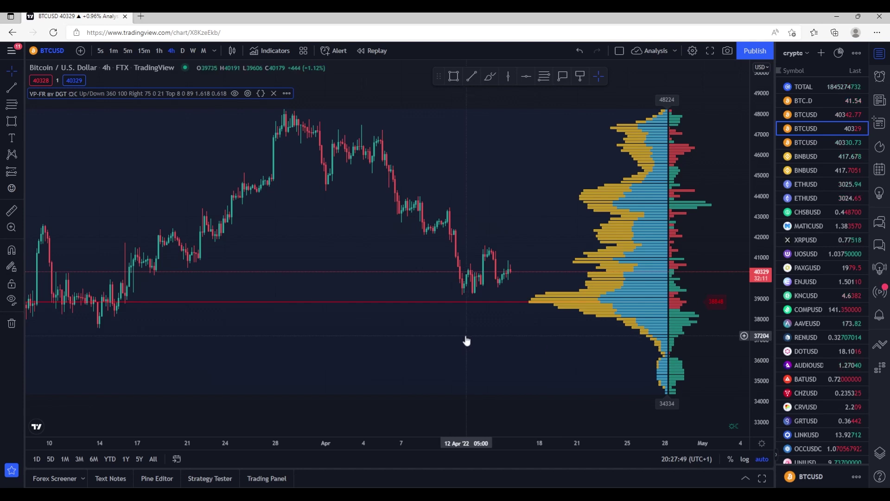
{"action": "left_click", "coordinate": [158, 51]}
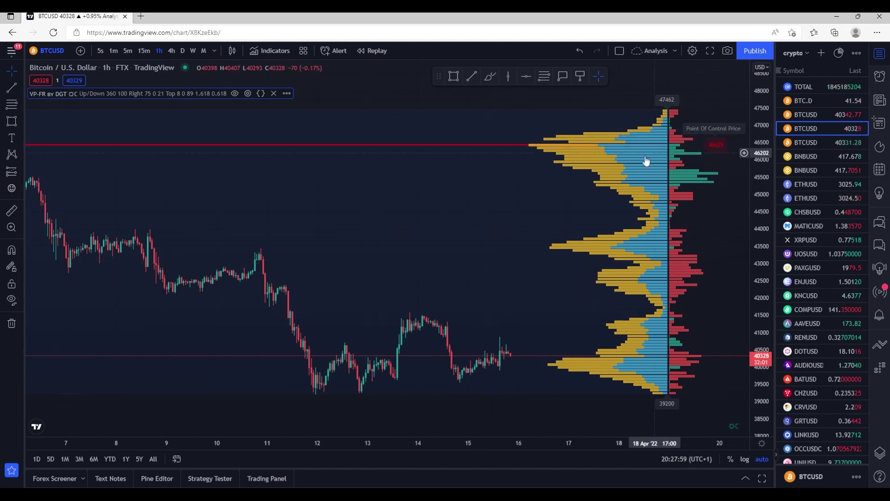
{"action": "scroll", "coordinate": [517, 276], "scroll_direction": "down", "scroll_amount": 3}
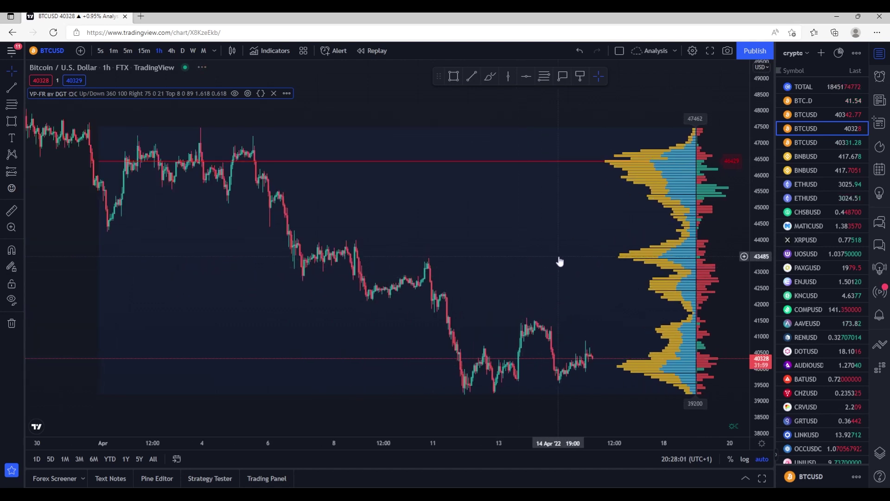
{"action": "left_click_drag", "start_coordinate": [558, 260], "coordinate": [526, 251]}
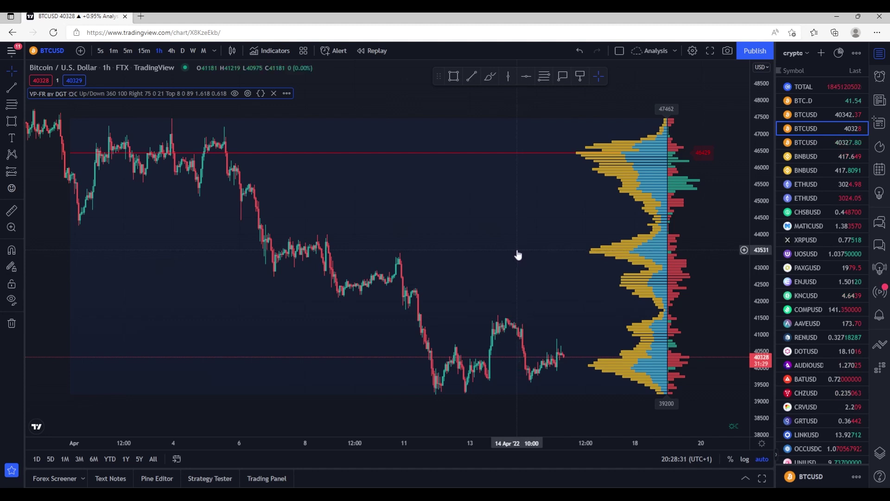
Compare the volume profile's point of control across the weekly, 4-hour and 1-hour timeframes
{"action": "left_click", "coordinate": [191, 50]}
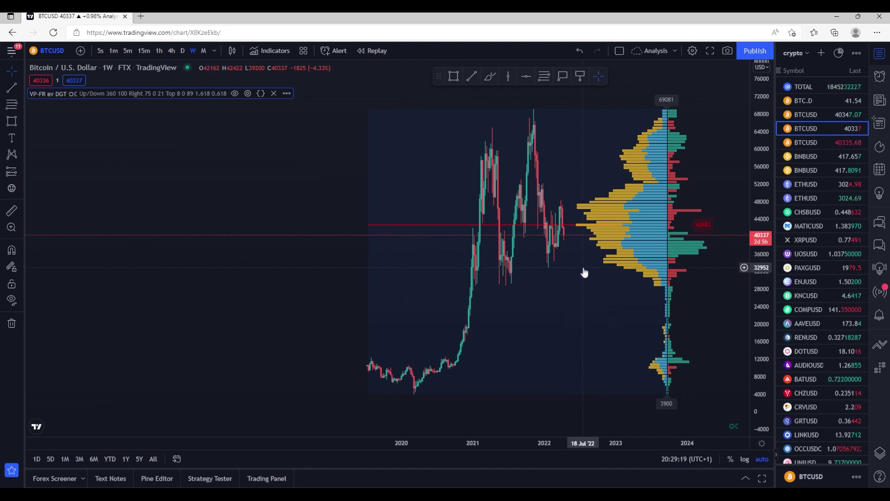
{"action": "left_click", "coordinate": [170, 51]}
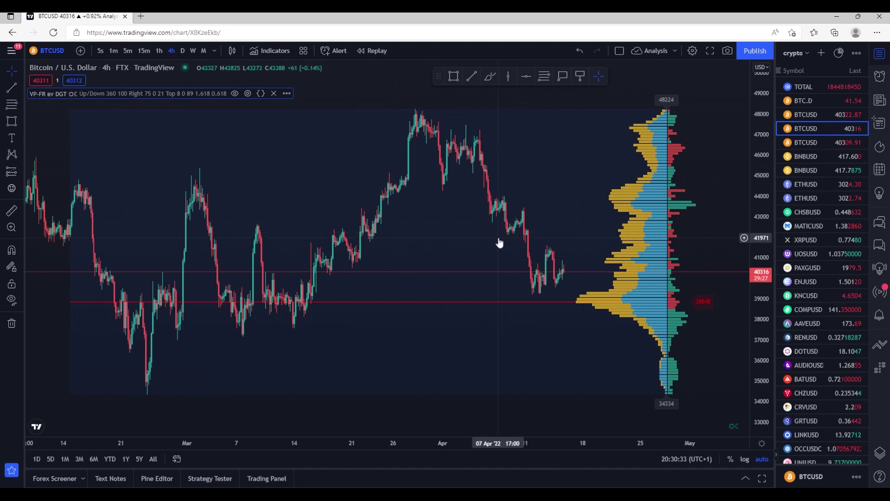
{"action": "left_click", "coordinate": [158, 50]}
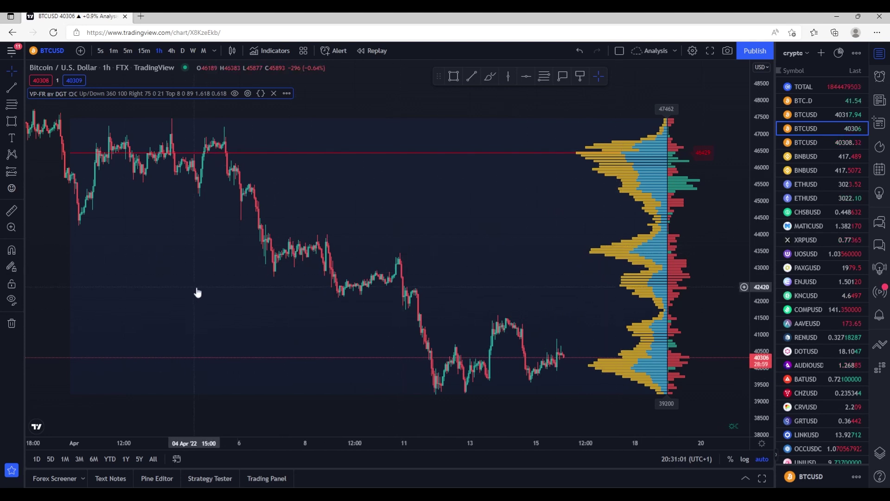
Remove the VP-FR by DGT volume profile indicator from the 1-hour BTCUSD chart
{"action": "scroll", "coordinate": [204, 288], "scroll_direction": "down", "scroll_amount": 3}
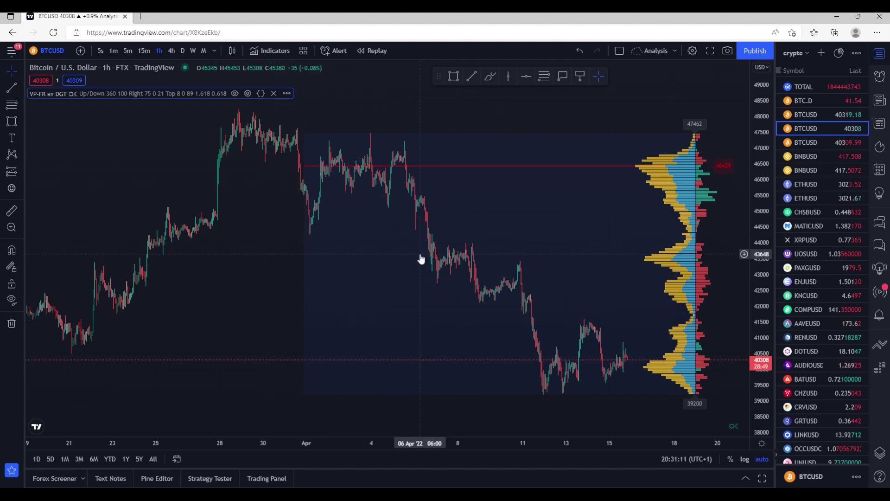
{"action": "left_click_drag", "start_coordinate": [517, 254], "coordinate": [461, 246]}
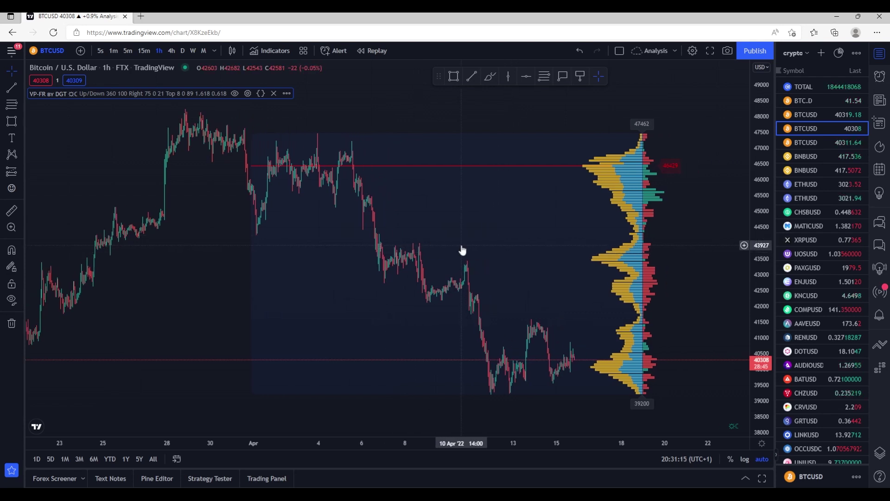
{"action": "left_click", "coordinate": [273, 93]}
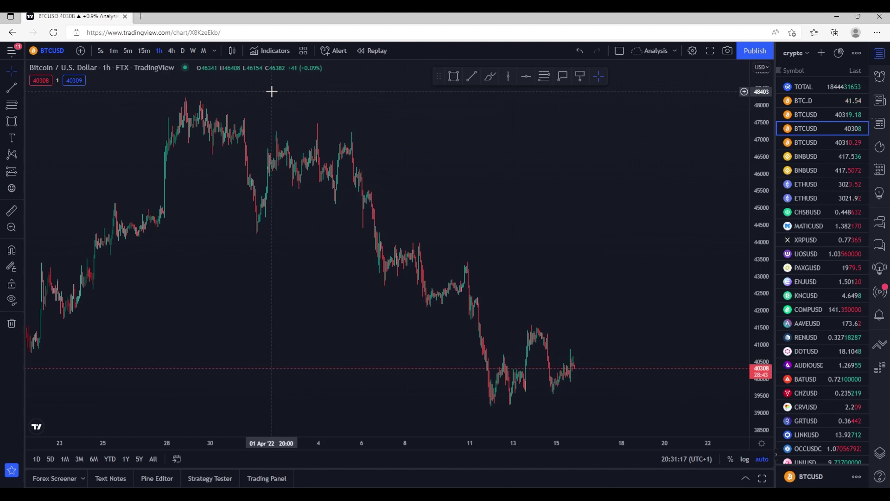
{"action": "left_click_drag", "start_coordinate": [477, 231], "coordinate": [420, 227]}
View the plain BTCUSD price chart on the daily timeframe and set it to weekly, focused on 2021 and 2022
{"action": "left_click", "coordinate": [182, 51]}
{"action": "scroll", "coordinate": [416, 289], "scroll_direction": "up", "scroll_amount": 3}
{"action": "scroll", "coordinate": [416, 289], "scroll_direction": "up", "scroll_amount": 2}
{"action": "left_click_drag", "start_coordinate": [202, 243], "coordinate": [493, 224]}
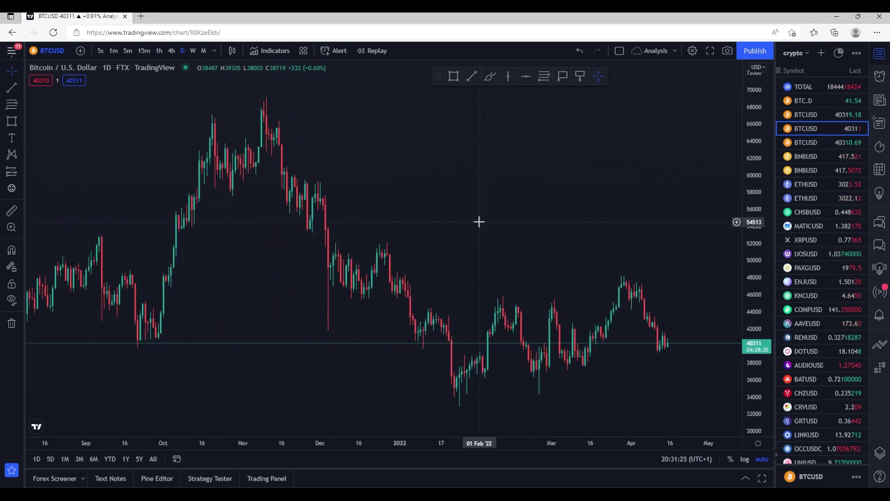
{"action": "left_click", "coordinate": [193, 51]}
{"action": "scroll", "coordinate": [463, 241], "scroll_direction": "up", "scroll_amount": 5}
{"action": "scroll", "coordinate": [416, 309], "scroll_direction": "up", "scroll_amount": 1}
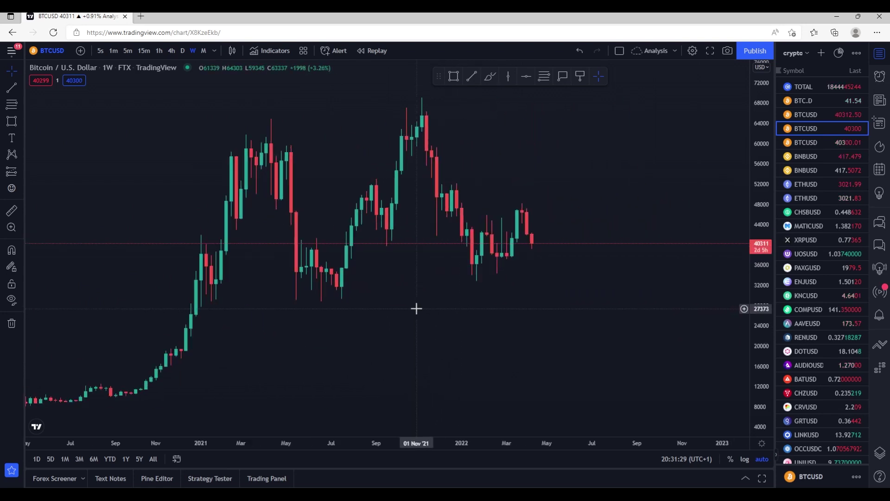